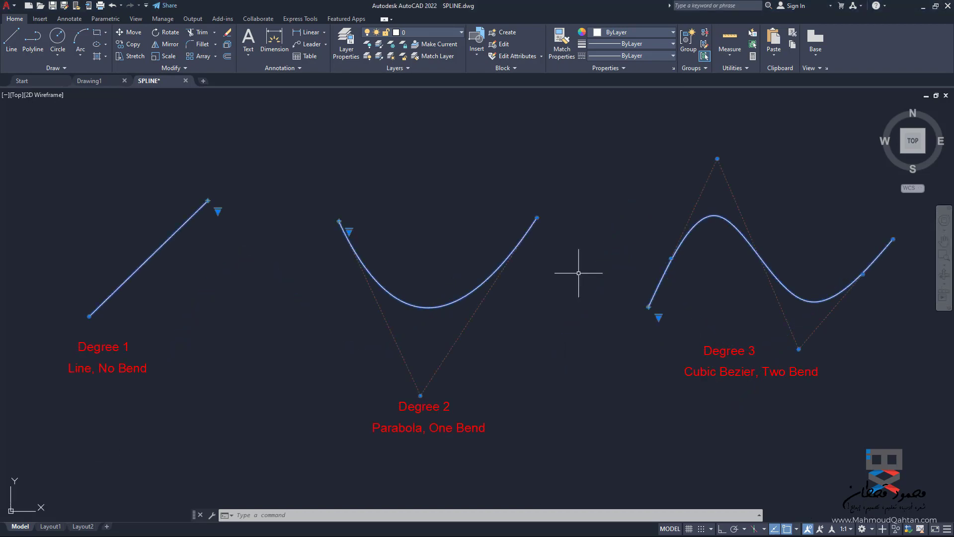
Step: Cancel a stray CV spline and crossing-select all three example splines
click(63, 68)
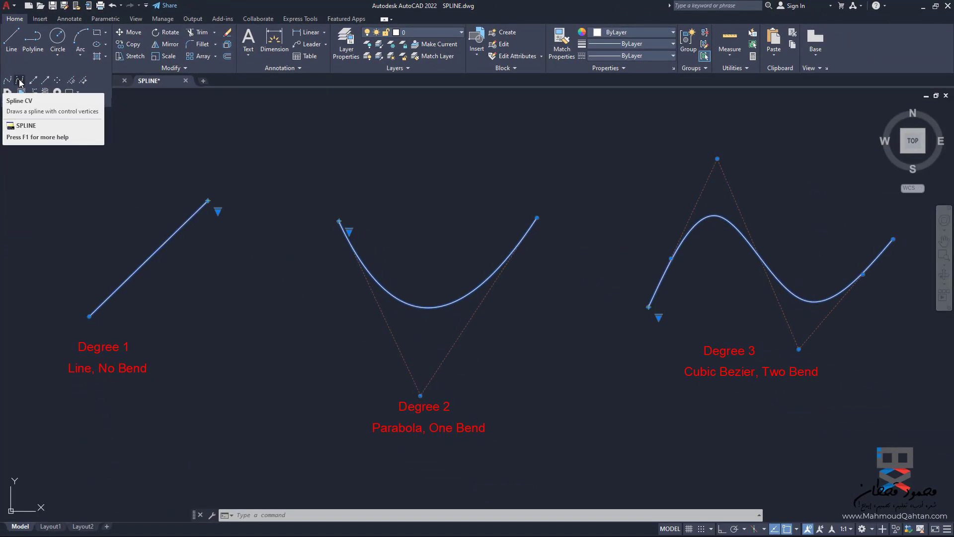
click(19, 82)
key(Escape)
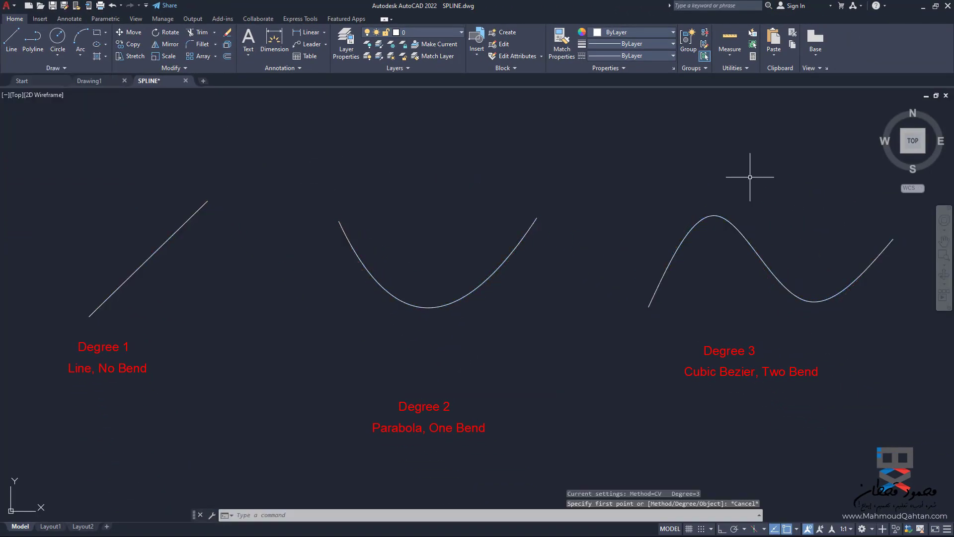
click(781, 177)
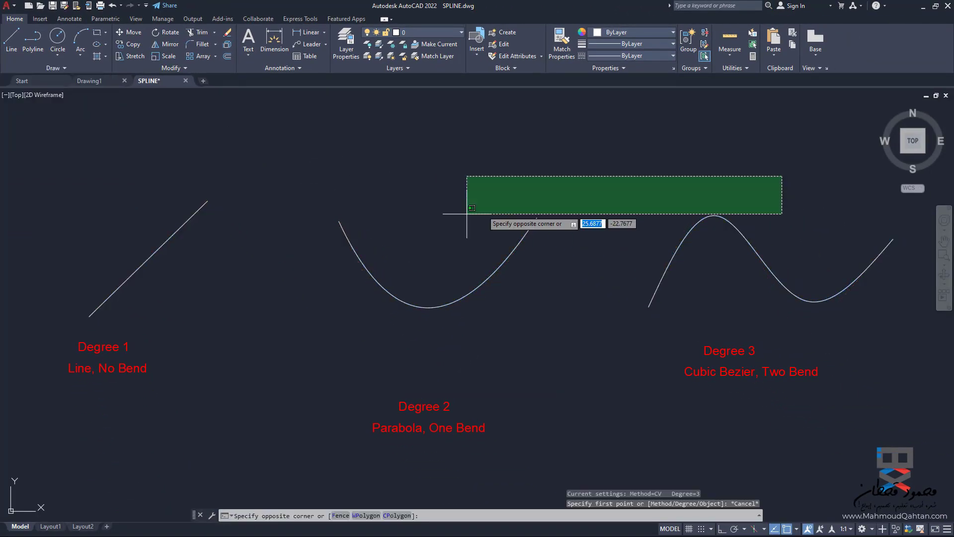
click(162, 279)
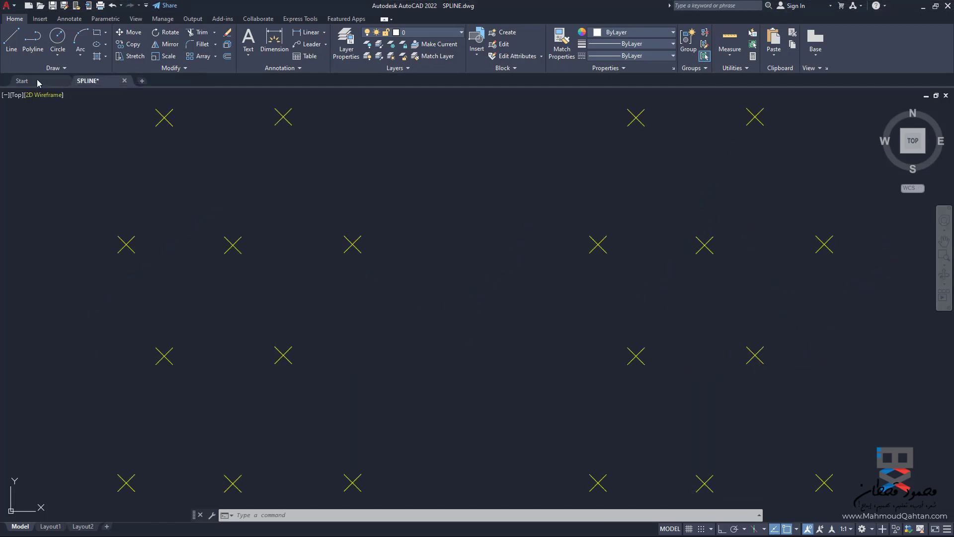
Step: Start a spline using the CV creation method
click(72, 72)
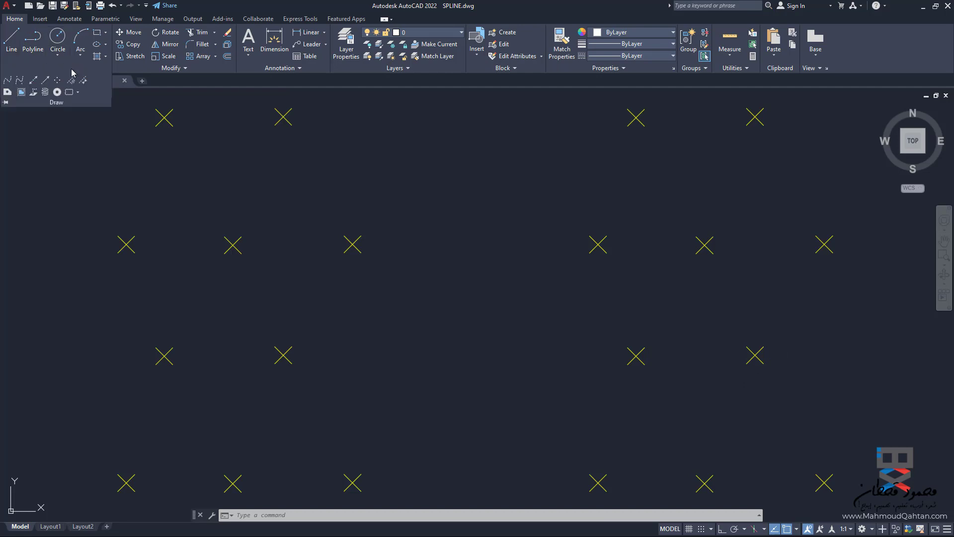
click(23, 81)
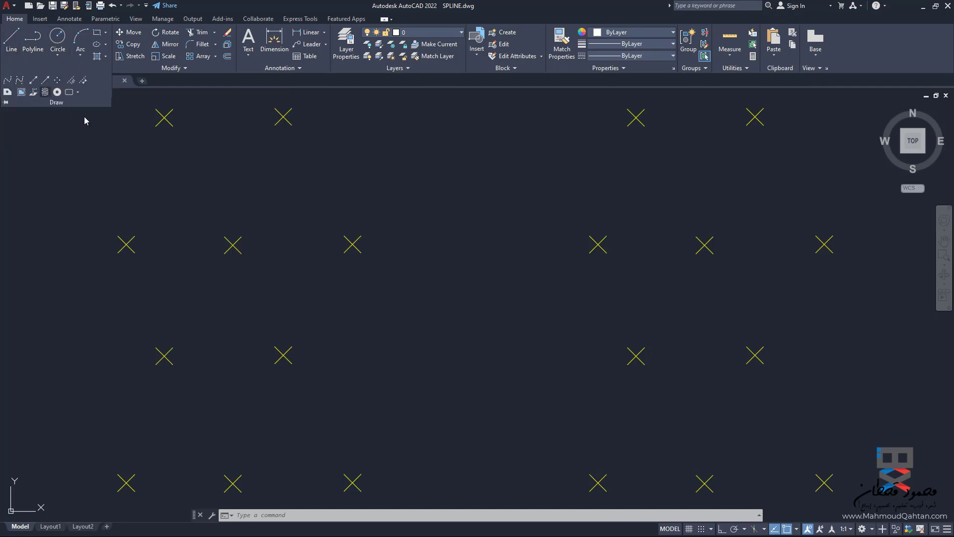
right_click(269, 175)
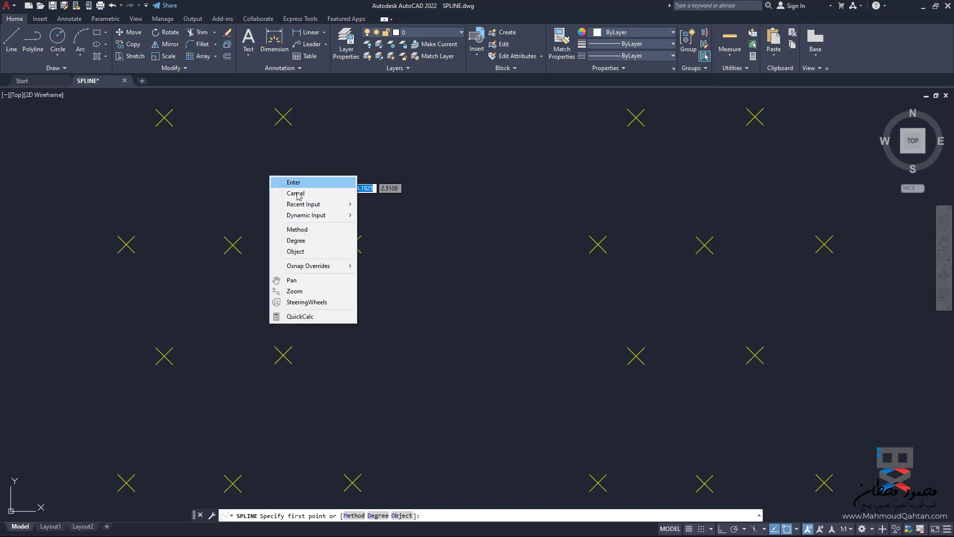
click(313, 229)
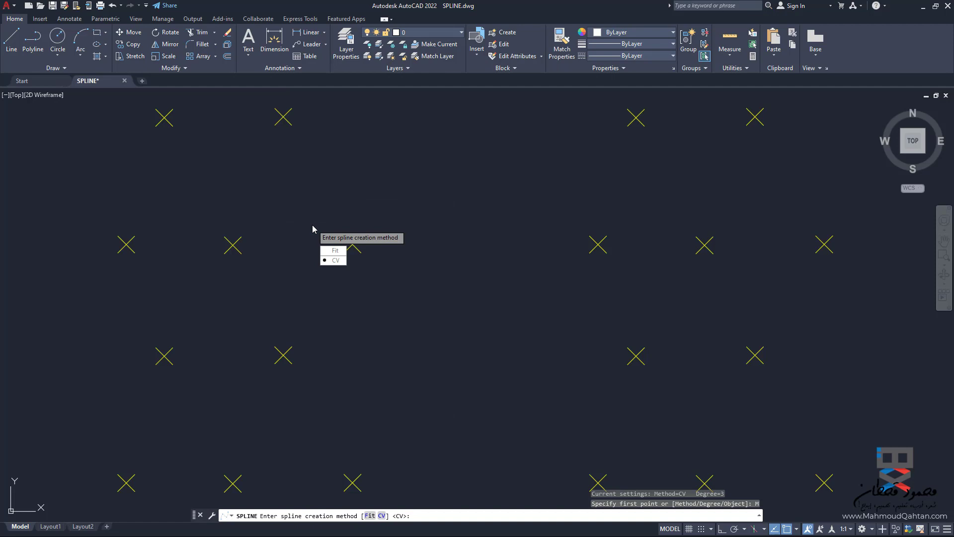
click(336, 265)
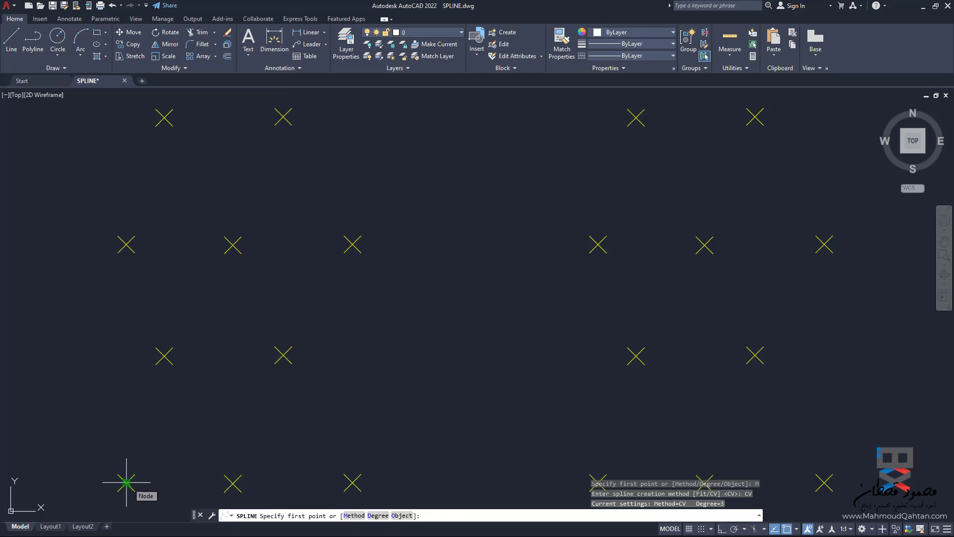
Step: Place control vertices on the five lower-left nodes and finish the spline
click(126, 482)
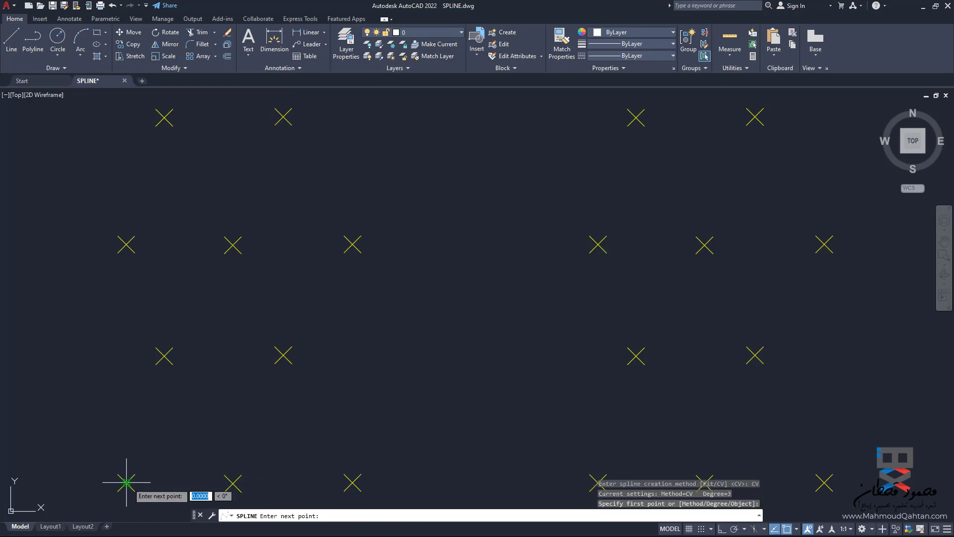
click(164, 356)
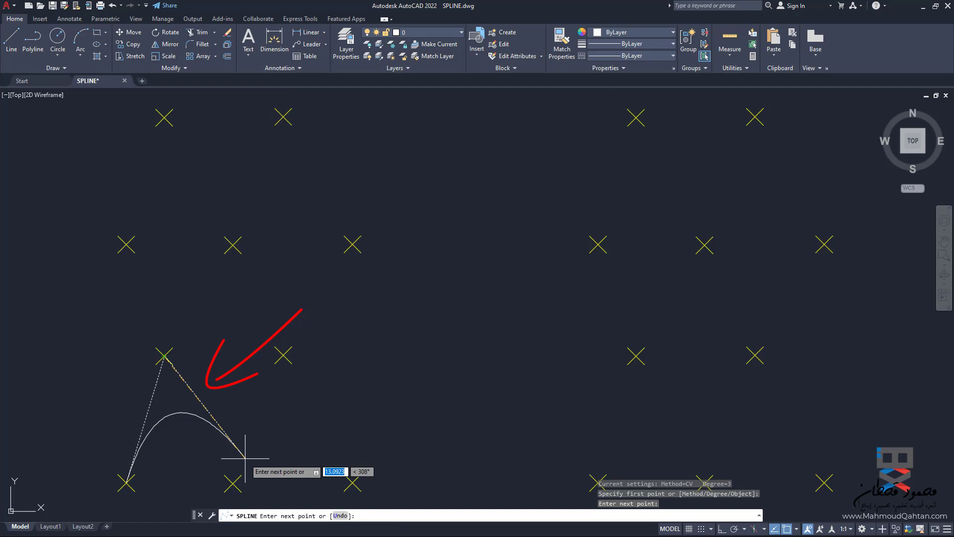
click(233, 482)
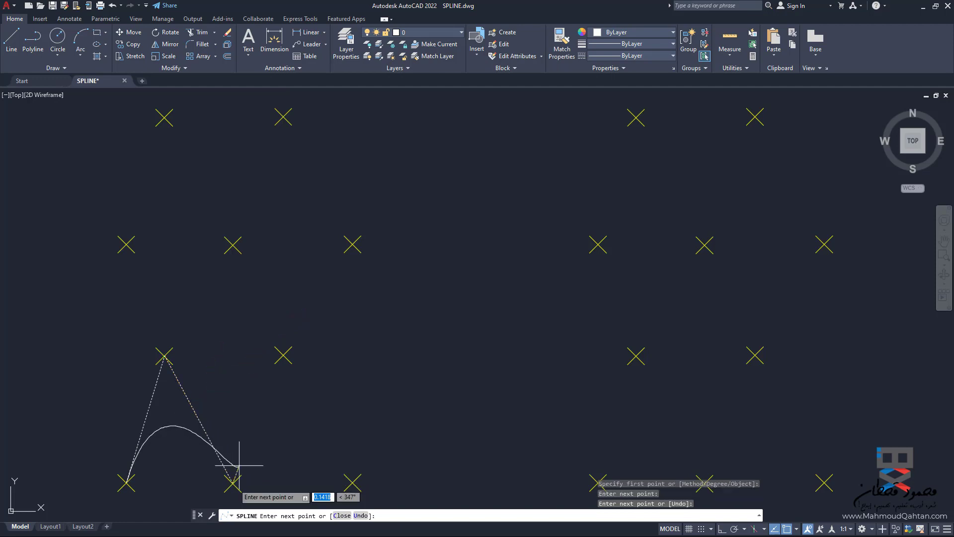
click(283, 355)
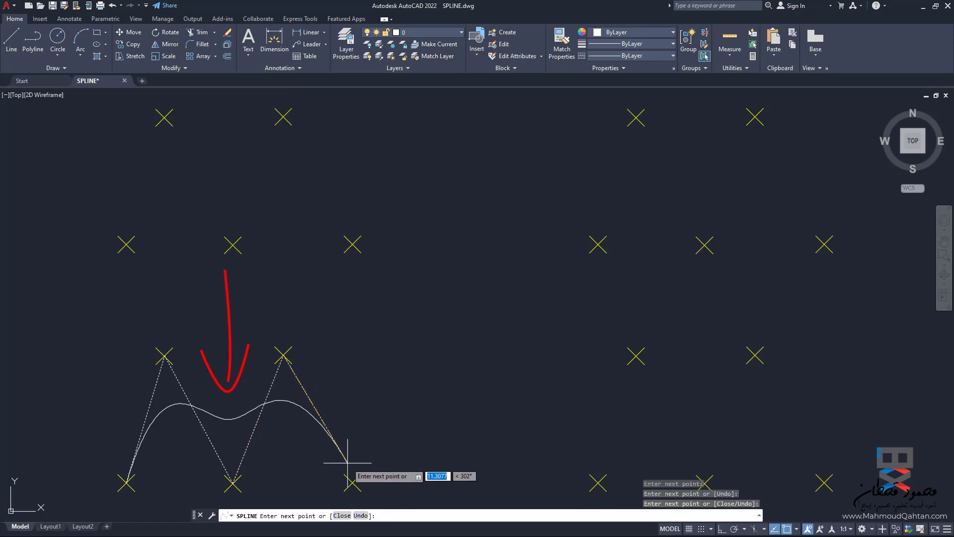
click(353, 481)
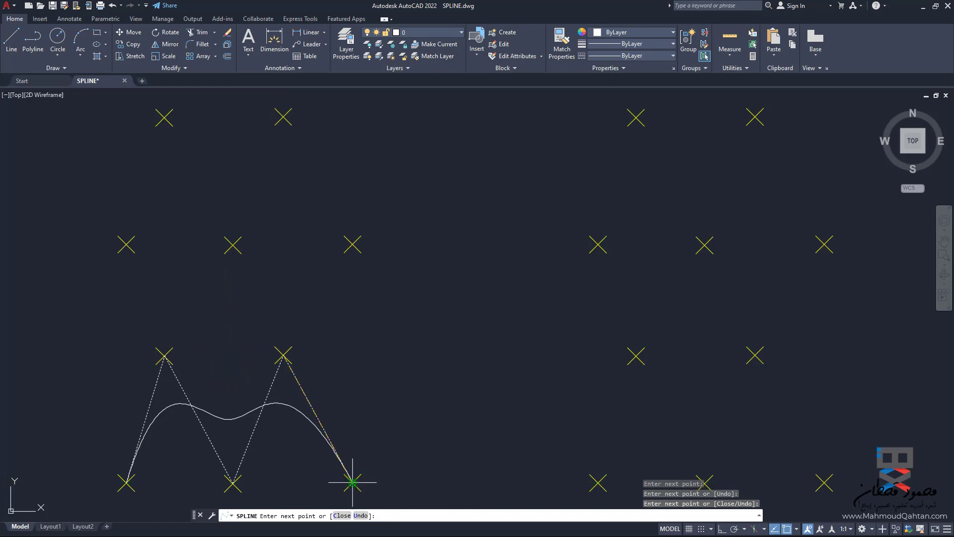
key(Return)
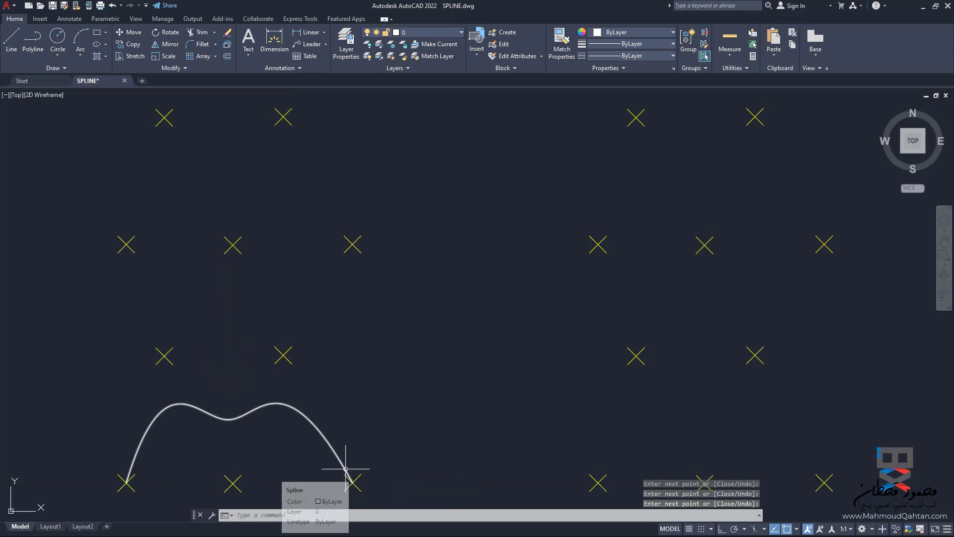
Step: Draw a CV spline on the five right-grid nodes and close it into a loop
click(55, 68)
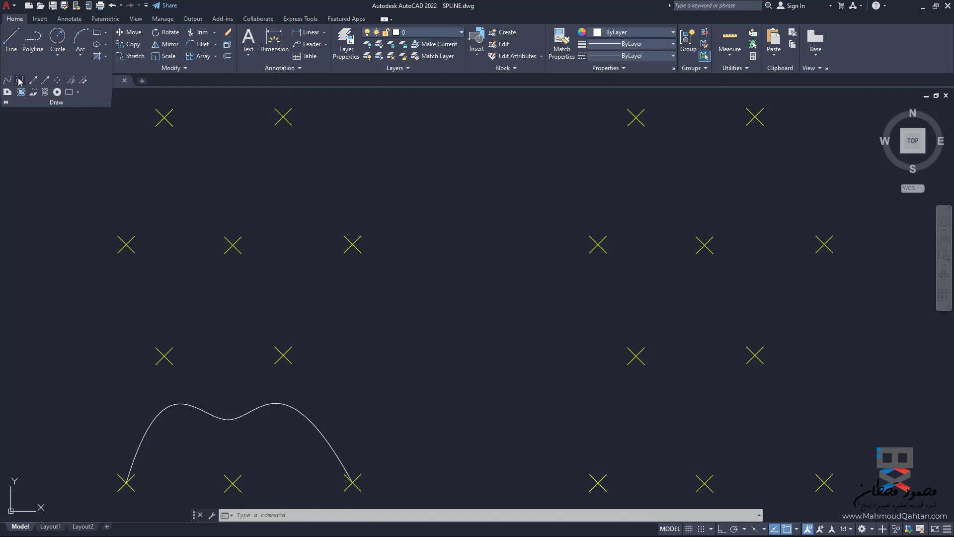
click(20, 81)
click(598, 482)
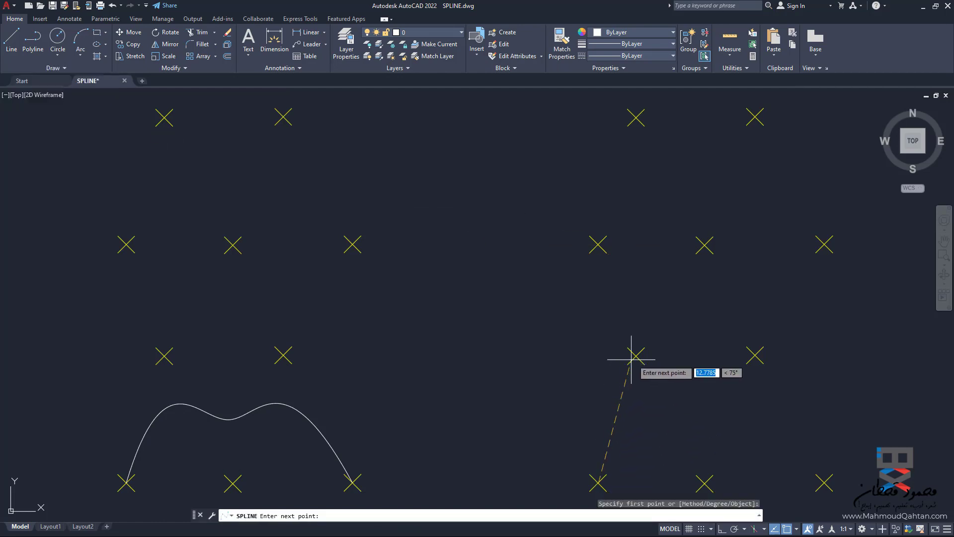
click(635, 355)
click(704, 482)
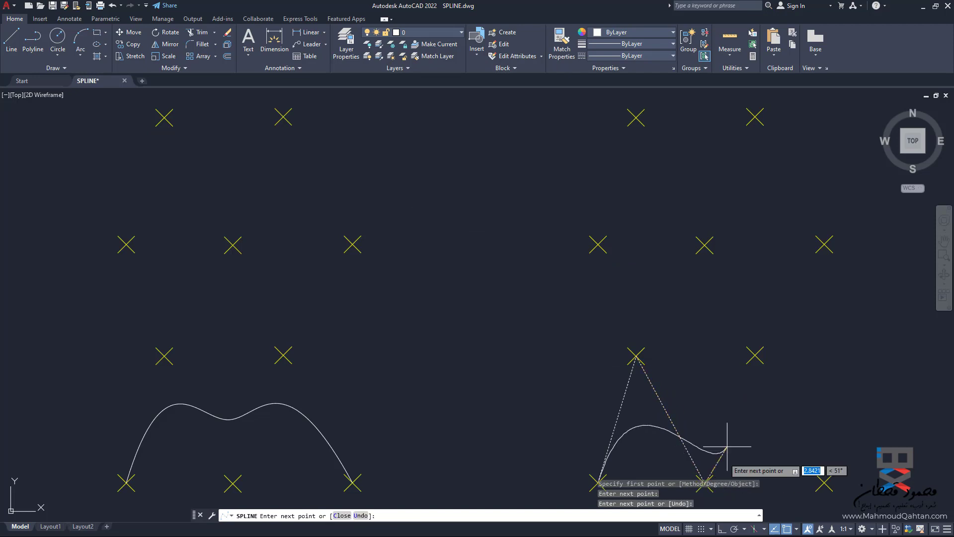
click(754, 355)
click(814, 488)
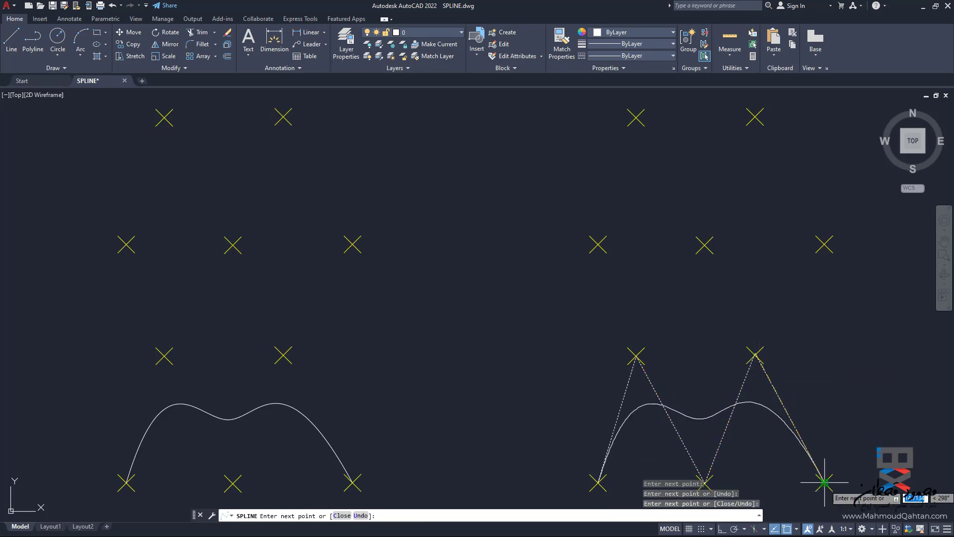
right_click(807, 352)
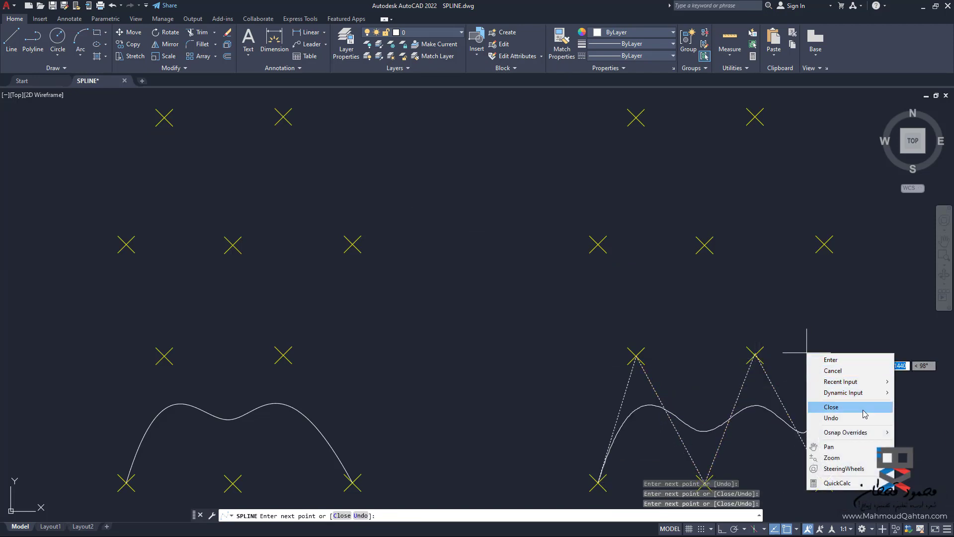
click(863, 406)
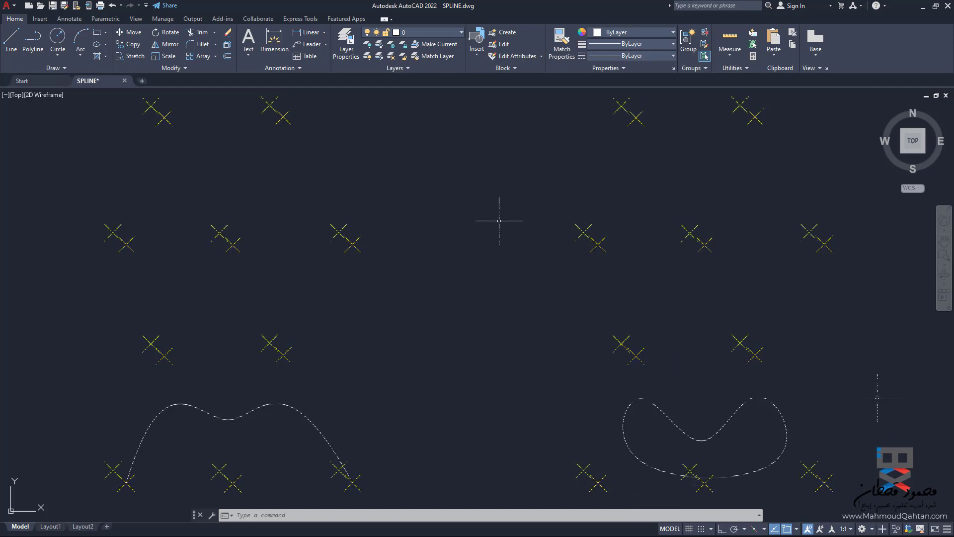
Step: Start a fit-point spline with Chord knot parameterization
click(62, 68)
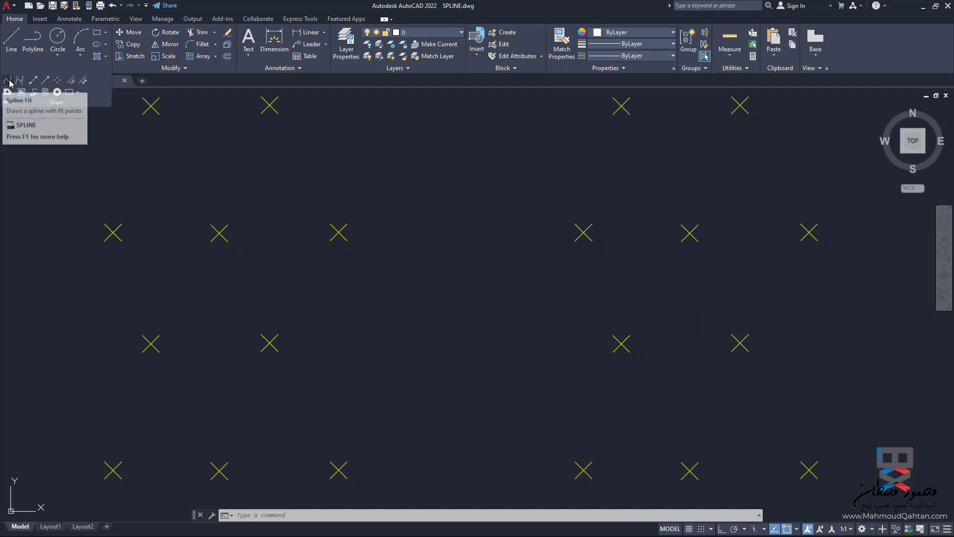
click(8, 80)
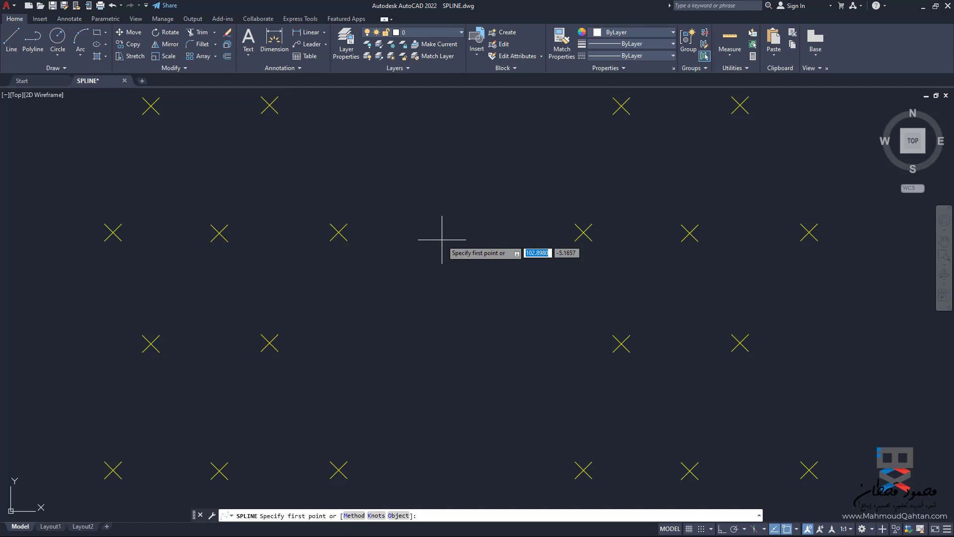
right_click(434, 251)
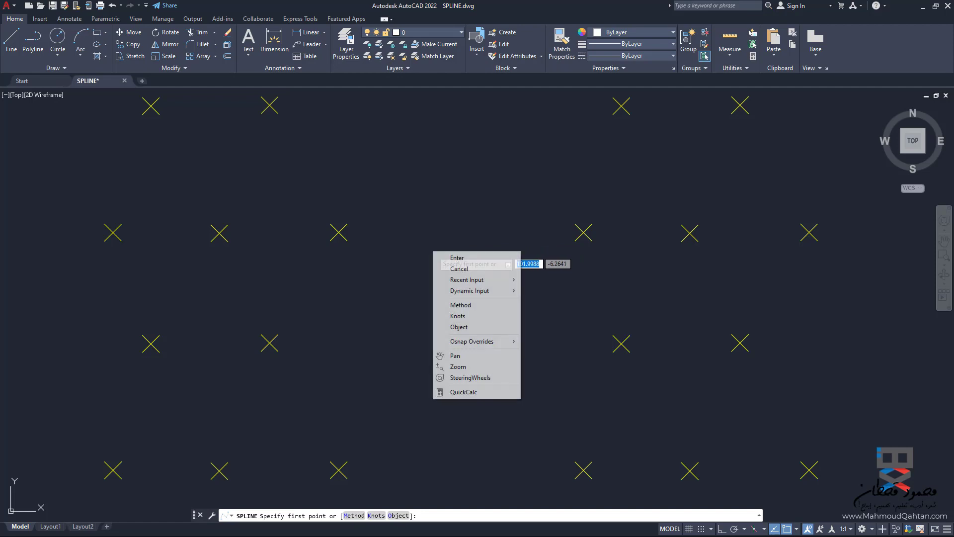
click(473, 320)
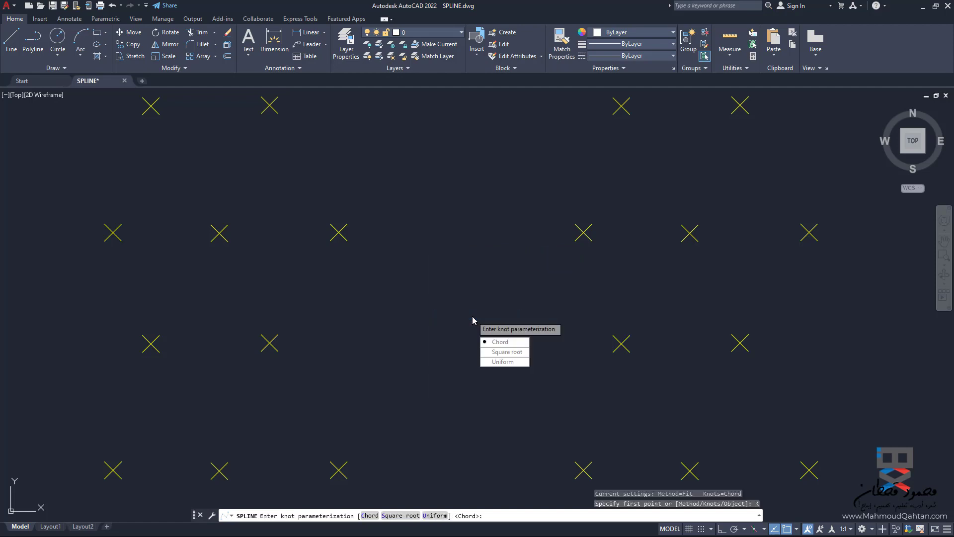
click(500, 342)
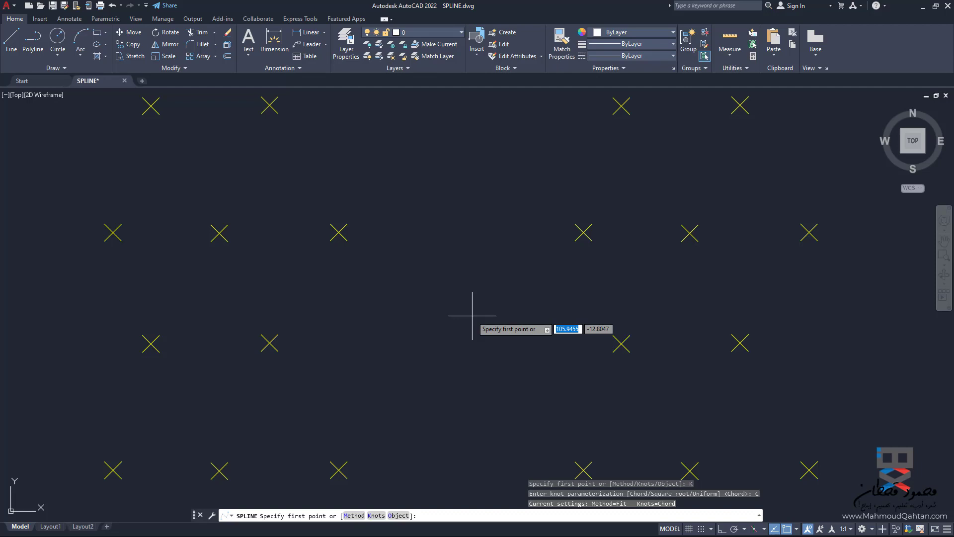
Step: Fit the spline through the five lower-left nodes, alternating bottom and middle rows
click(113, 469)
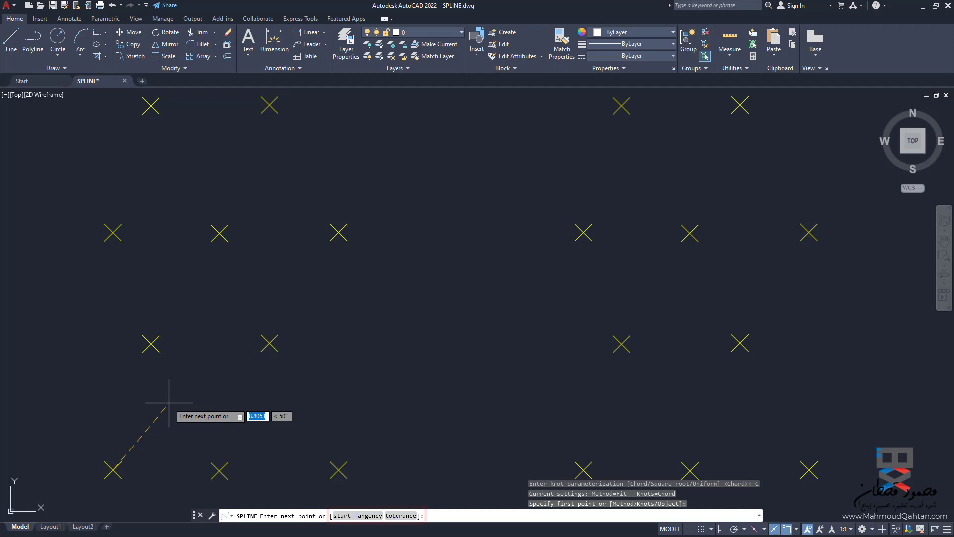
click(151, 343)
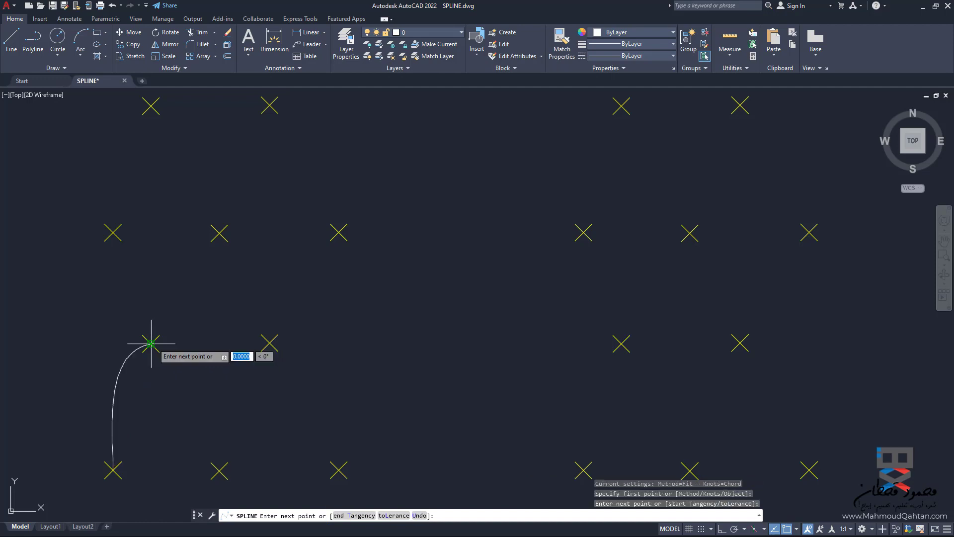
click(219, 469)
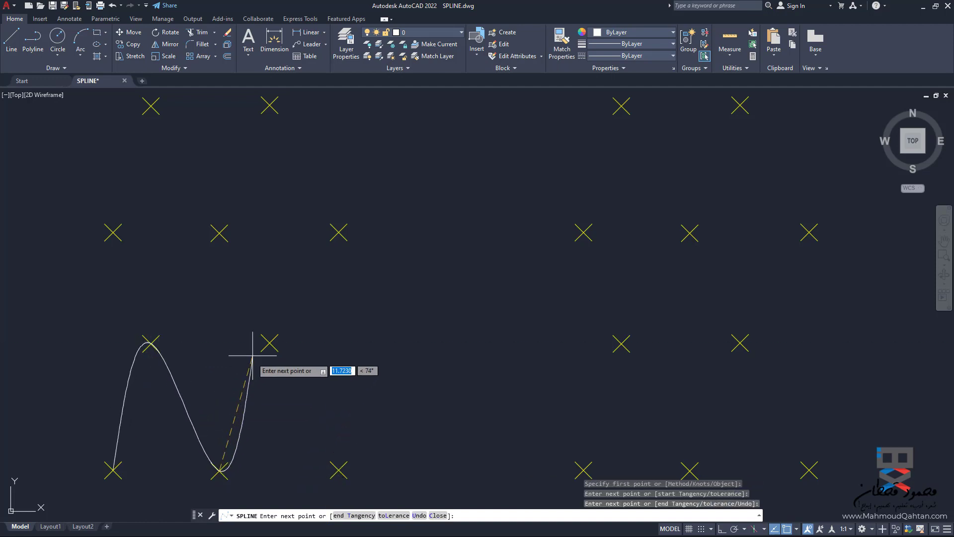
click(269, 342)
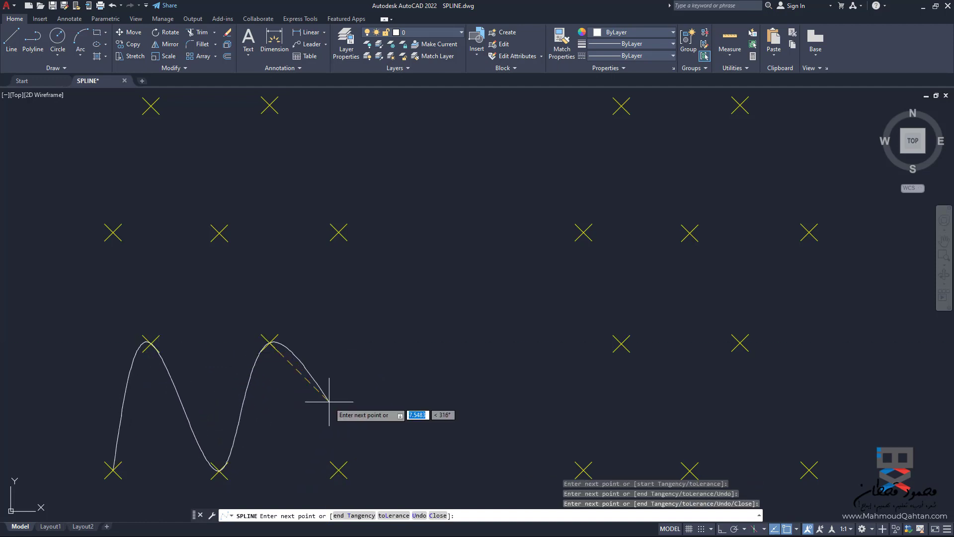
click(338, 469)
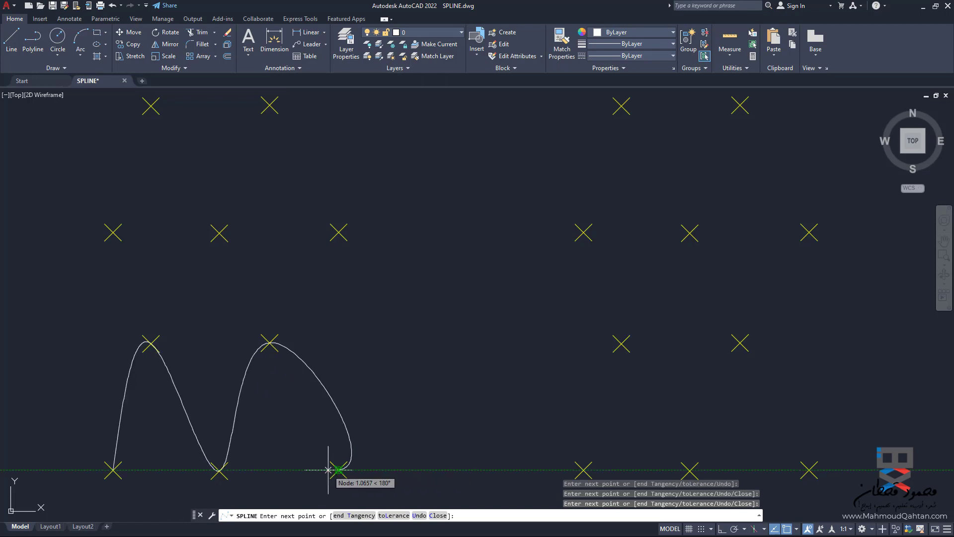
key(Return)
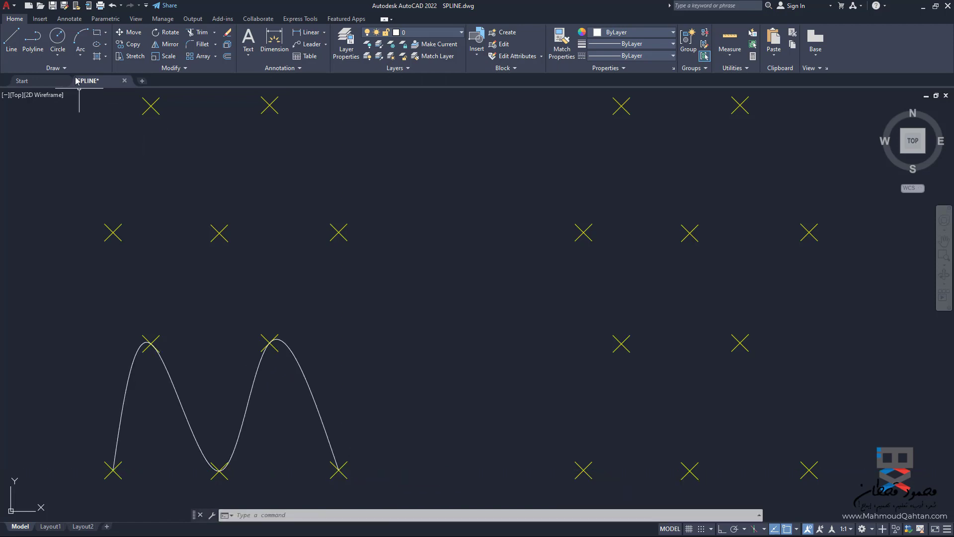
Step: Start a fit spline at the right grid's first bottom node with fit tolerance 1
click(55, 67)
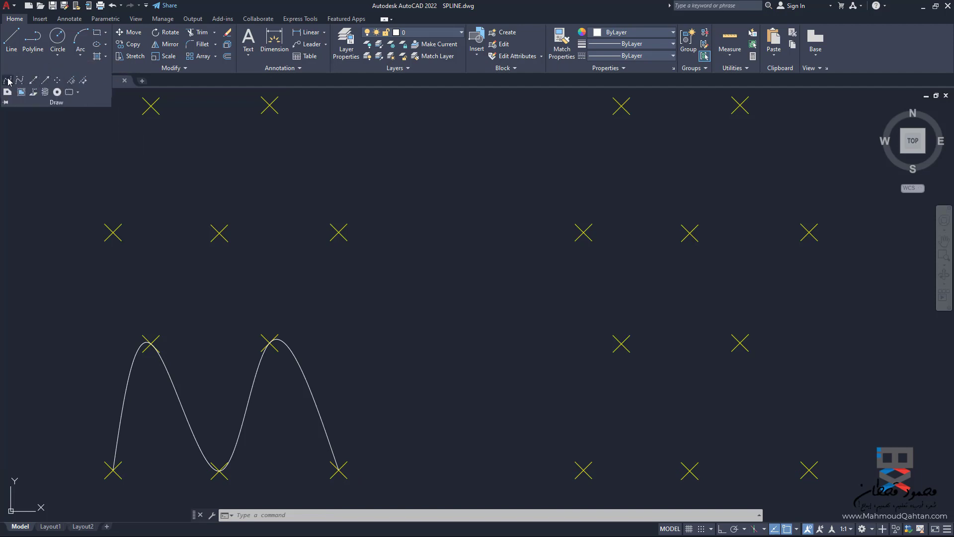
click(8, 81)
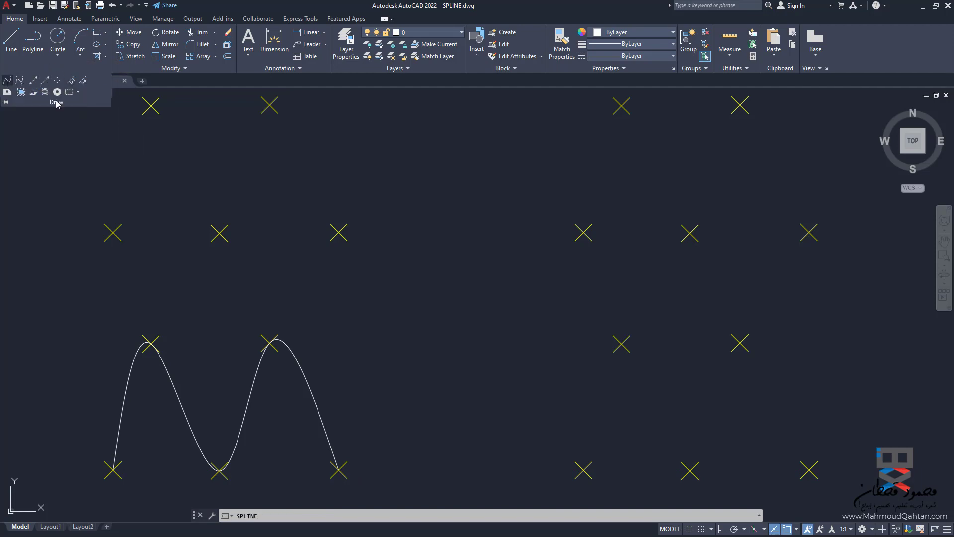
click(584, 467)
right_click(591, 324)
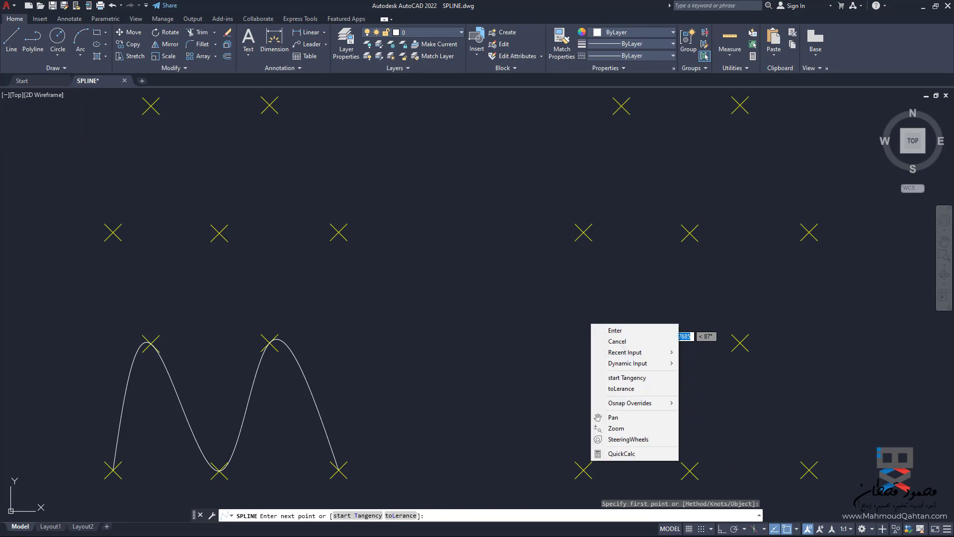
click(644, 388)
text(1)
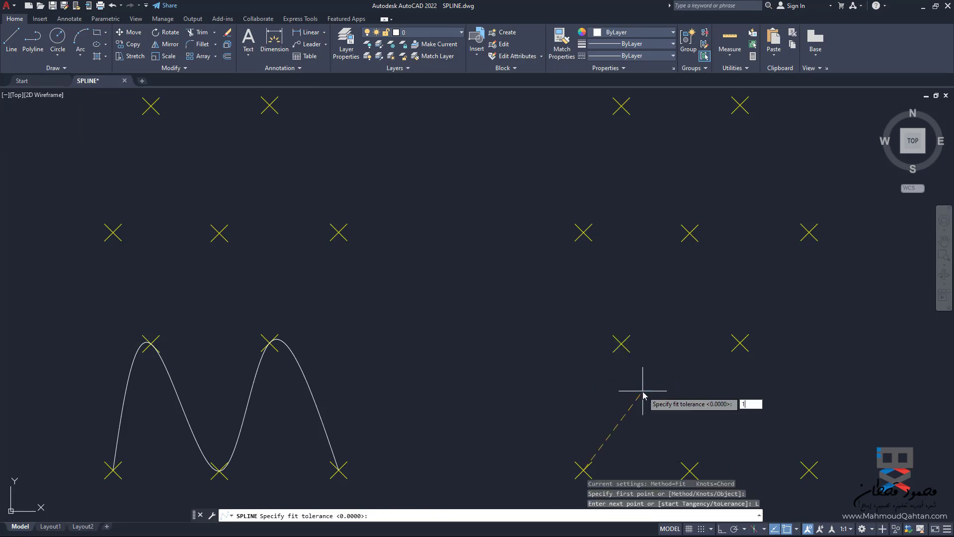
key(Return)
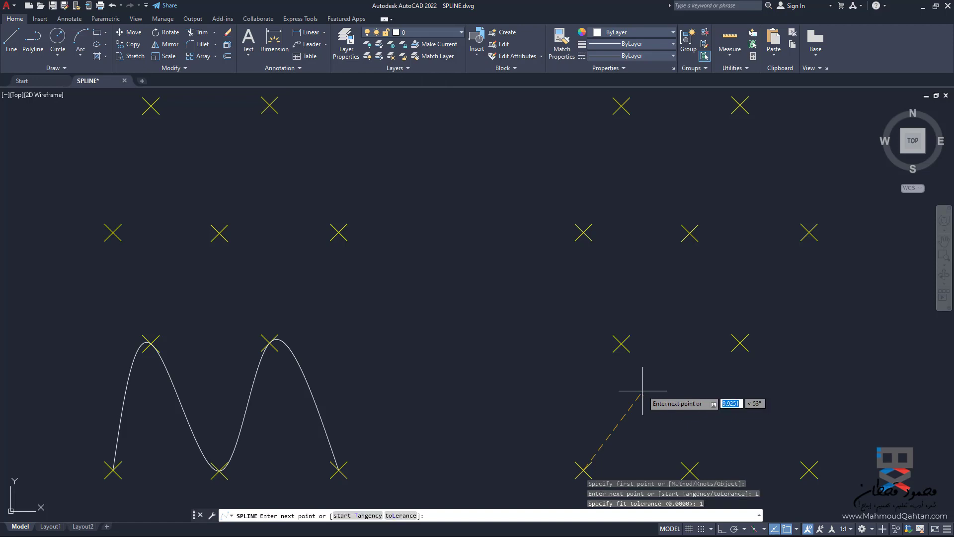
Step: Pick the remaining four lower-right nodes and finish the tolerance spline
click(619, 343)
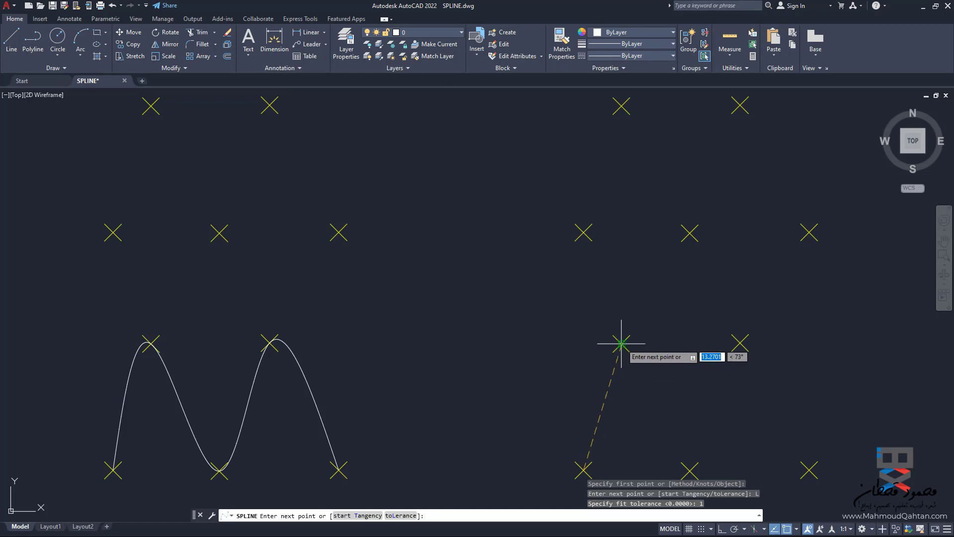
click(690, 469)
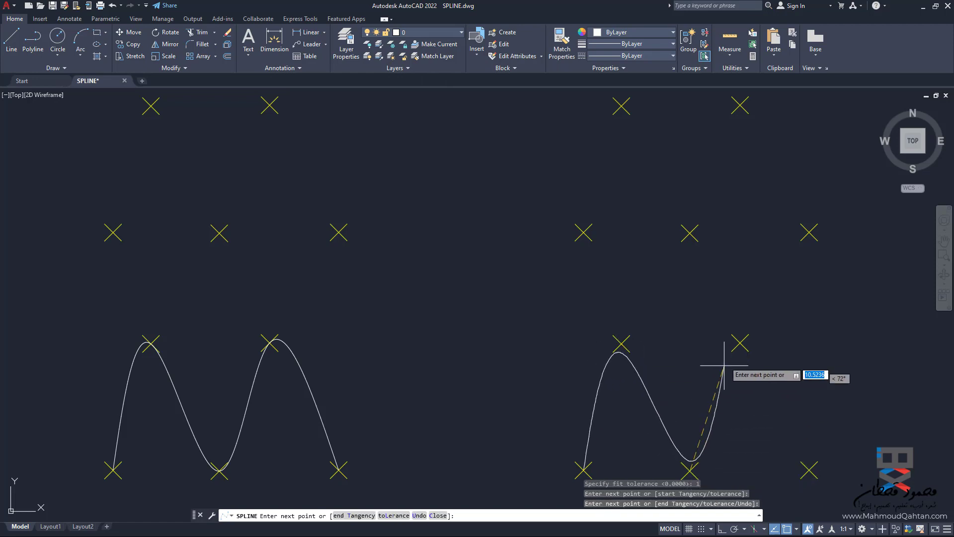
click(740, 343)
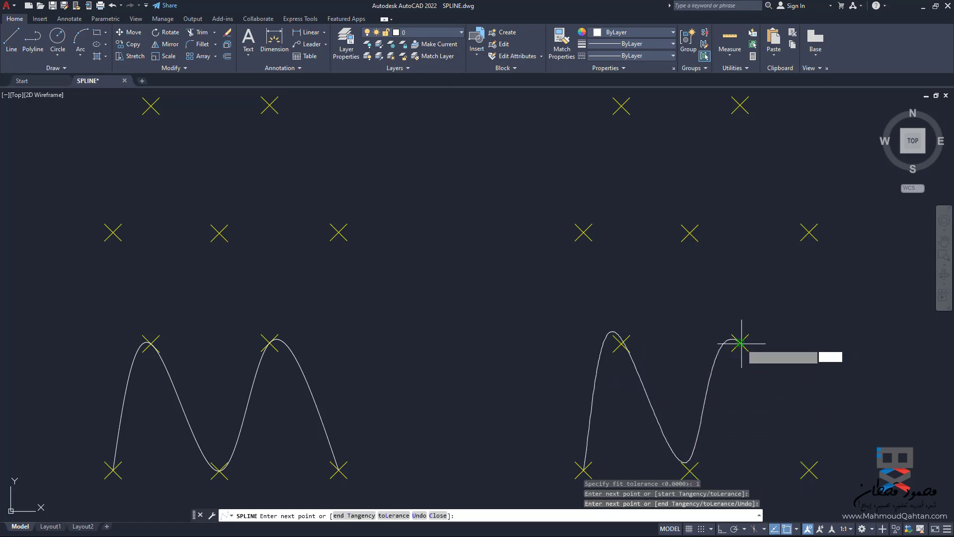
click(809, 469)
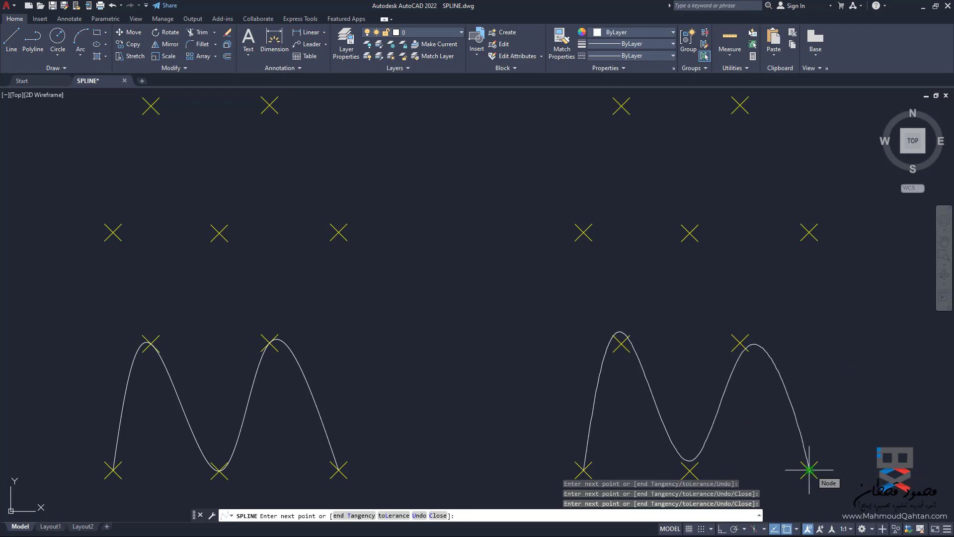
key(Return)
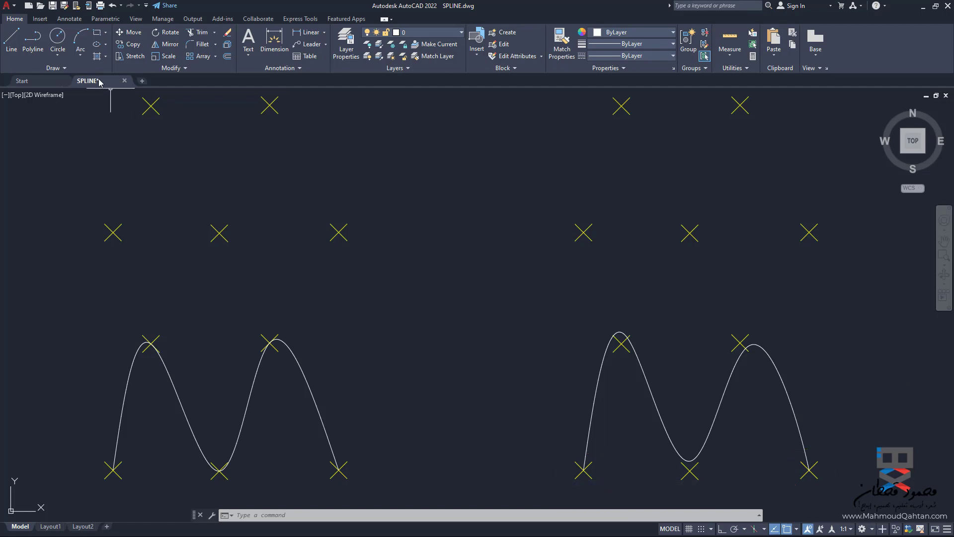
Step: Draw a fit spline through the five upper-left nodes and close it into a loop
click(57, 68)
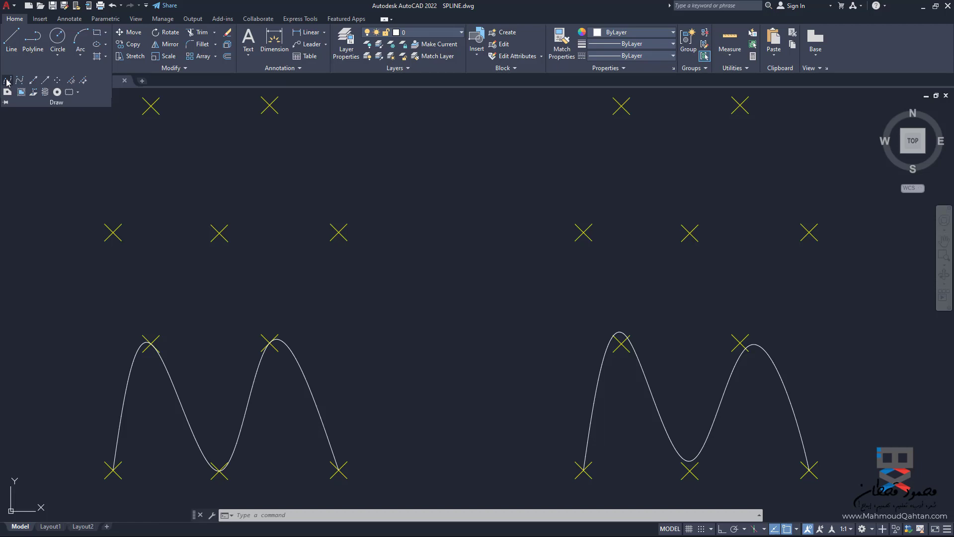
click(7, 81)
click(113, 232)
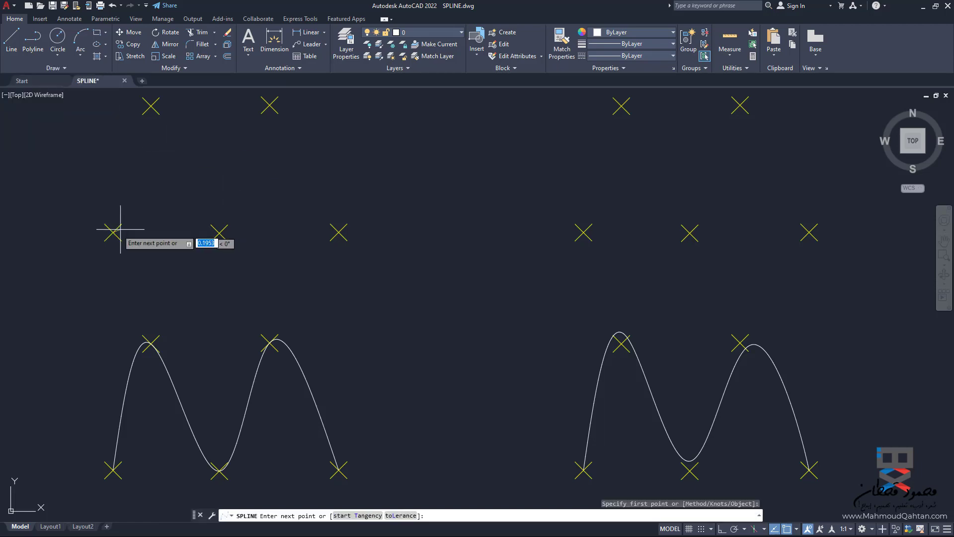
click(150, 105)
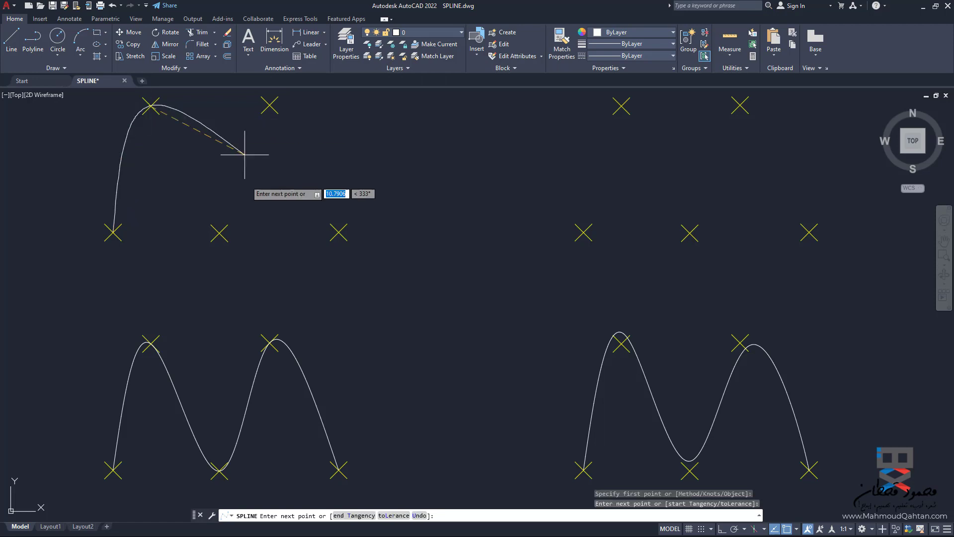
click(219, 232)
click(269, 106)
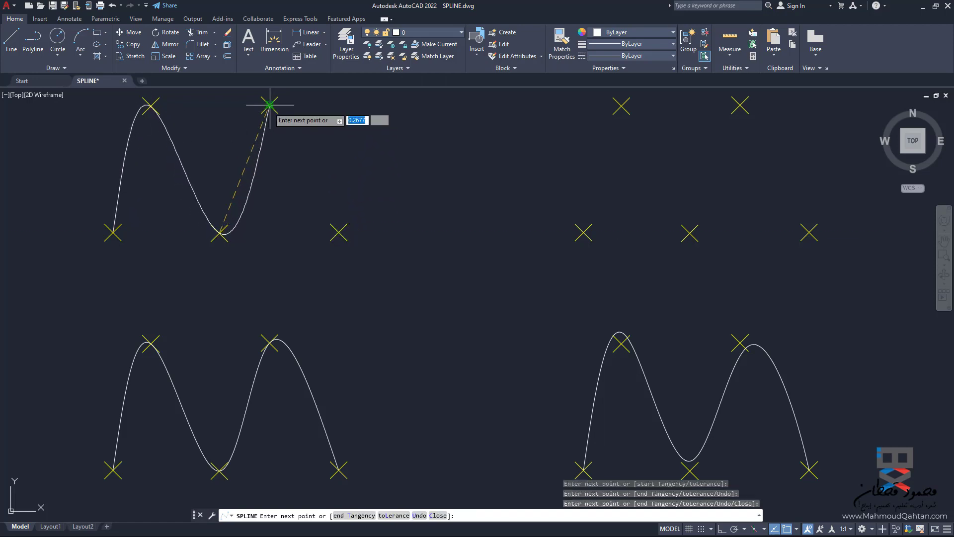
click(339, 232)
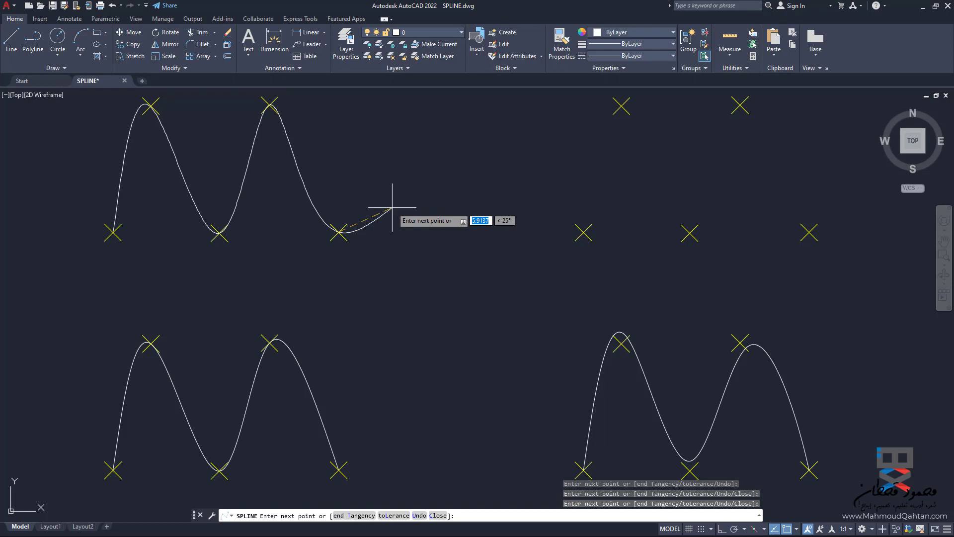
right_click(392, 207)
click(428, 294)
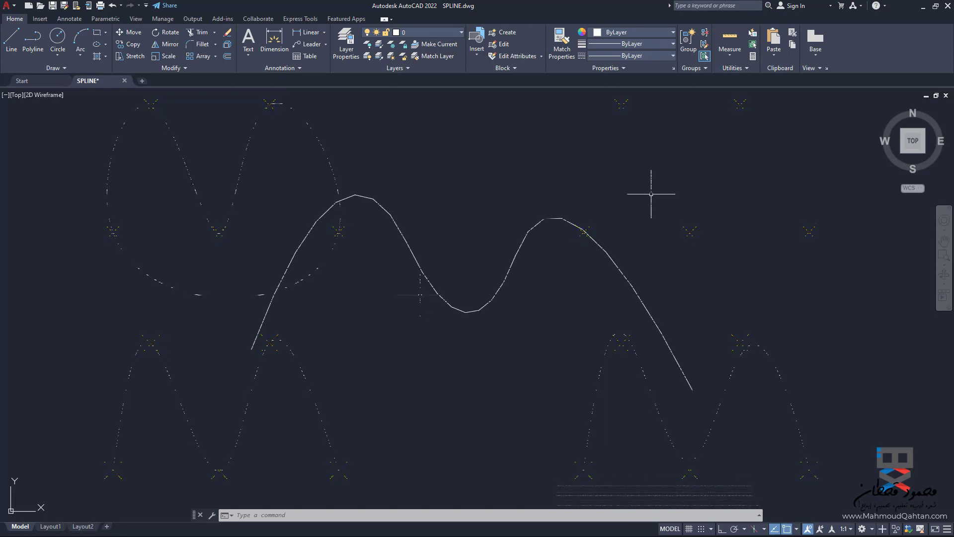
Step: Convert the two-hump spline-fit polyline into a spline with SPLINE's Object option
click(54, 68)
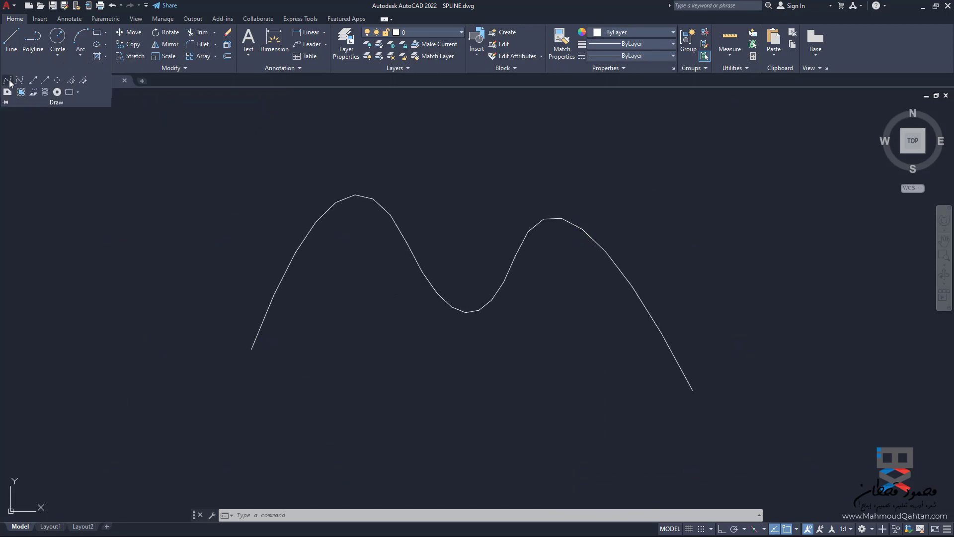
click(8, 81)
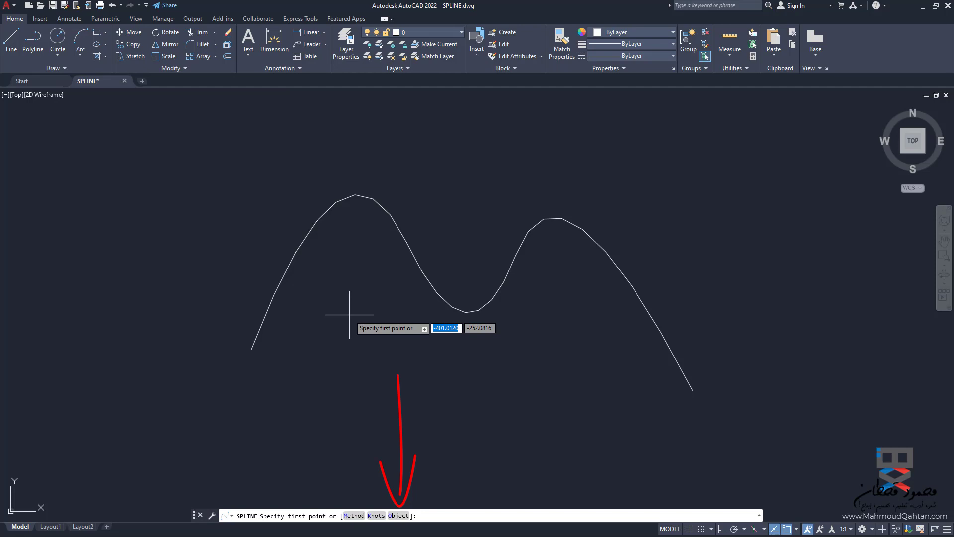
right_click(366, 267)
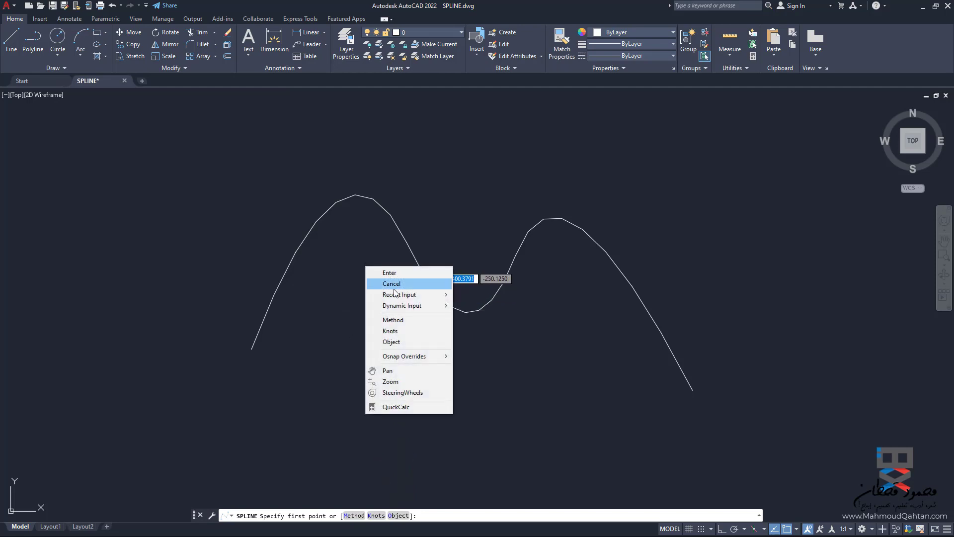
click(412, 343)
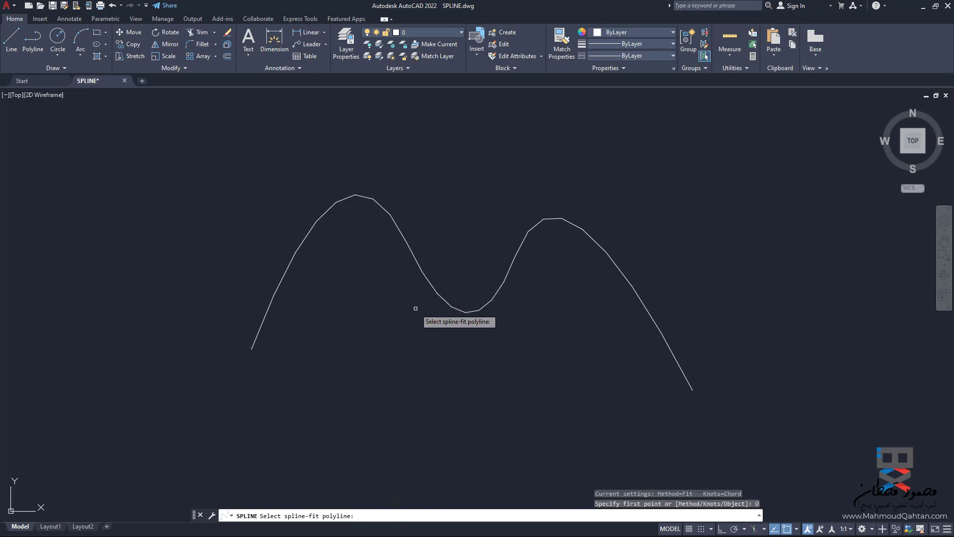
click(420, 269)
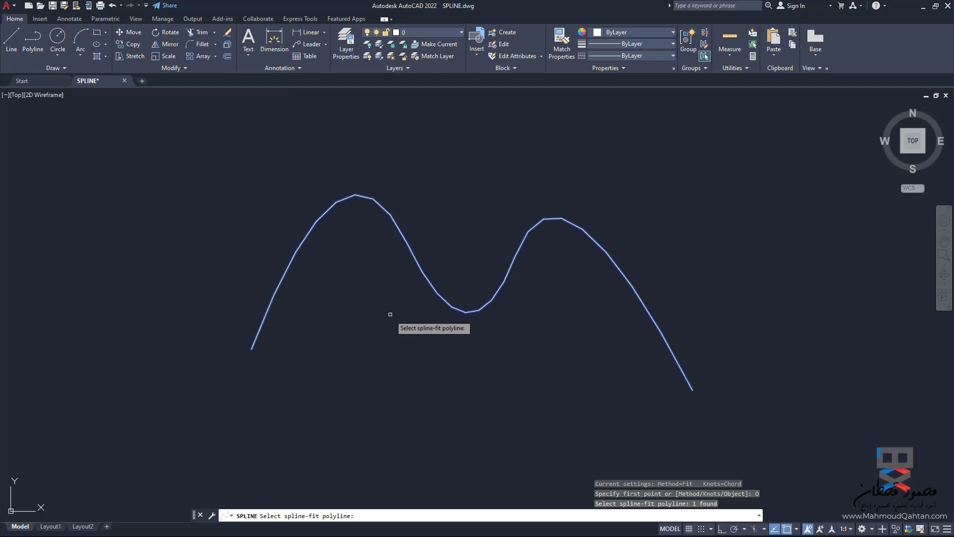
right_click(411, 293)
click(433, 300)
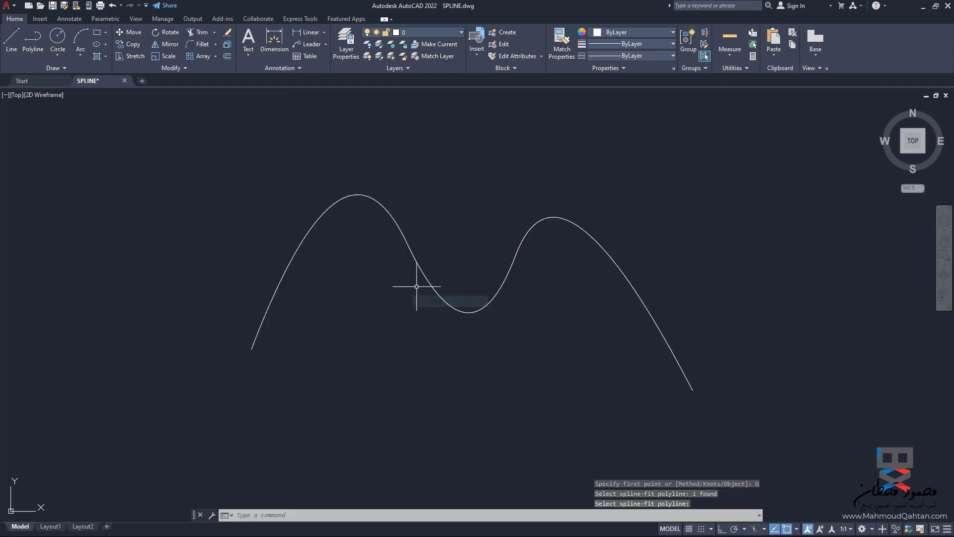